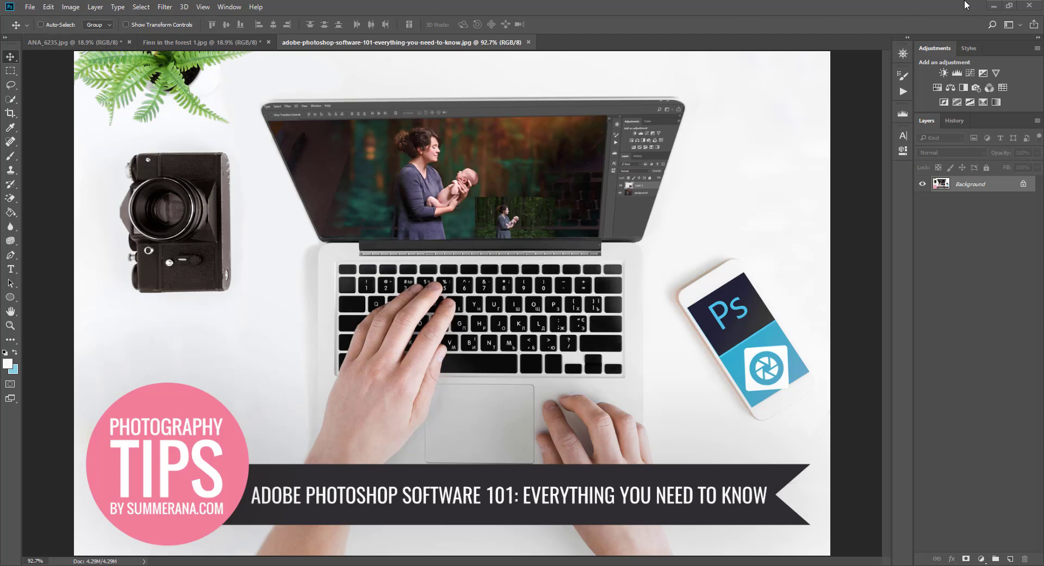
# Switch to the unedited ANA_6235.jpg forest photo document.
pyautogui.click(55, 42)
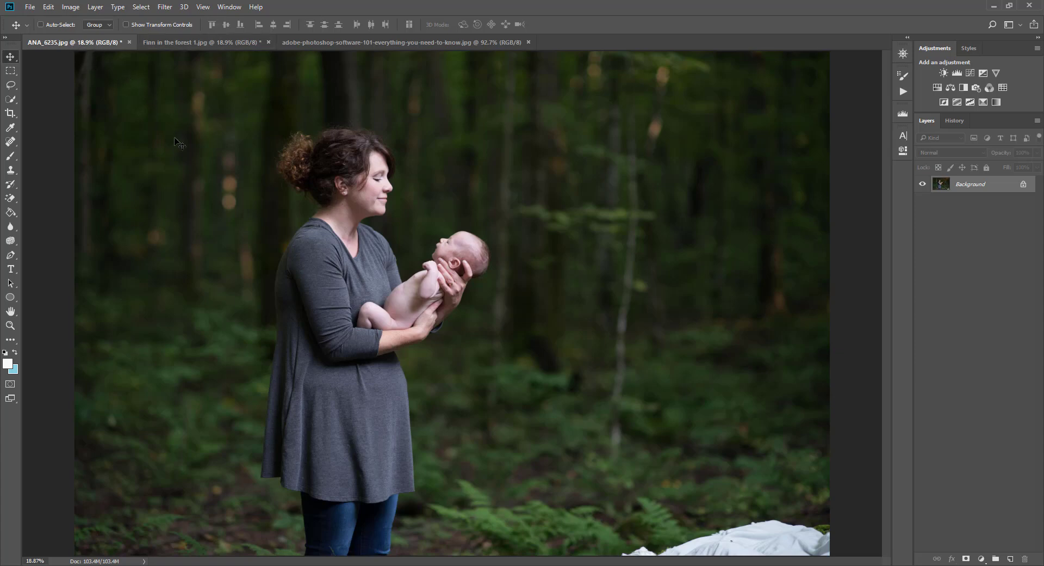
# Flip between the Finn in the forest graded version and the unedited photo to compare them.
pyautogui.click(196, 44)
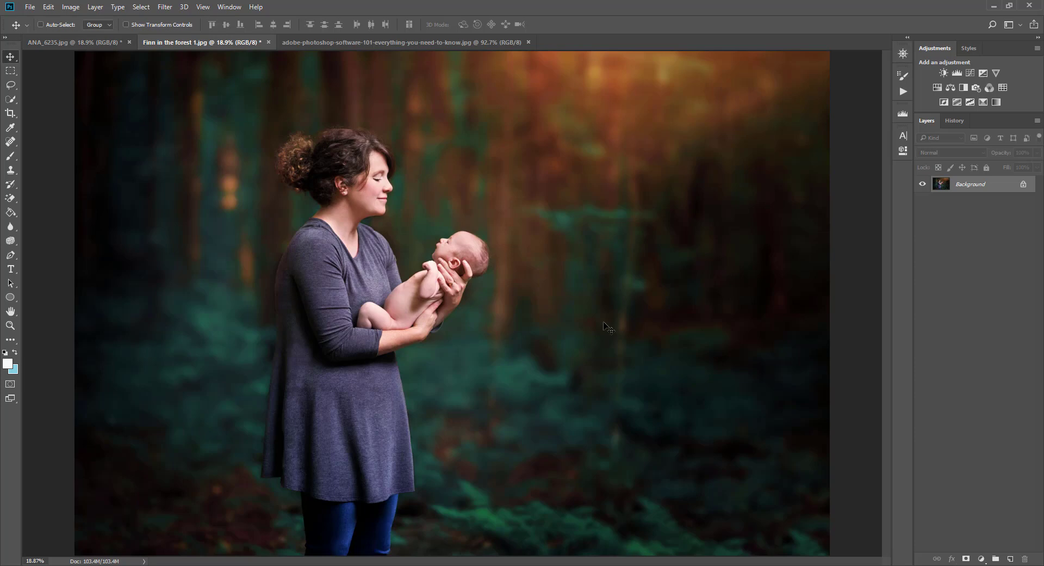
pyautogui.click(63, 42)
pyautogui.click(161, 41)
pyautogui.click(113, 42)
pyautogui.click(93, 42)
pyautogui.click(170, 41)
pyautogui.click(96, 38)
# Return to the unedited ANA_6235 photo with the Spot Healing Brush selected.
pyautogui.click(186, 42)
pyautogui.click(113, 41)
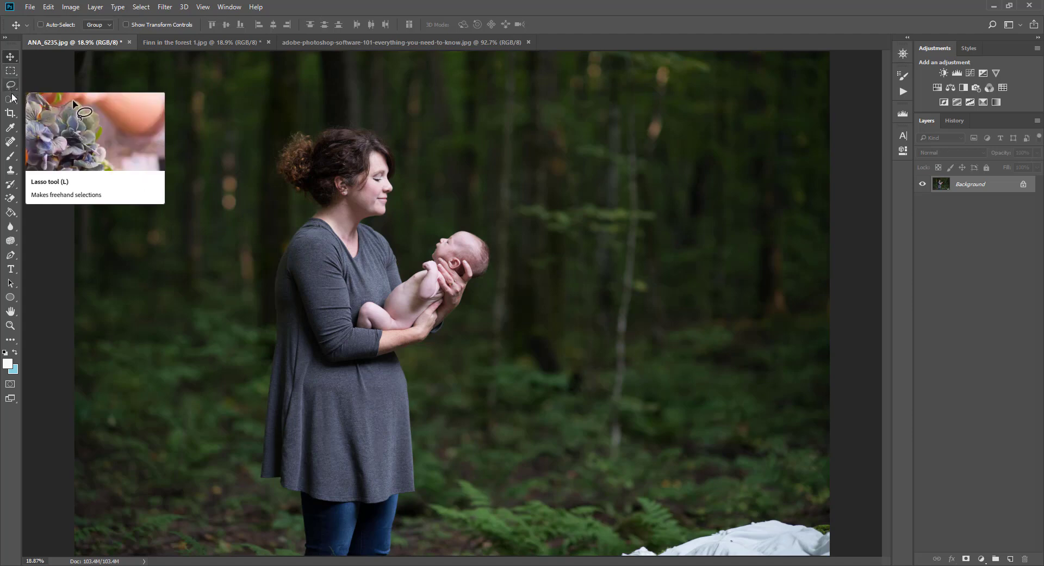
pyautogui.click(14, 143)
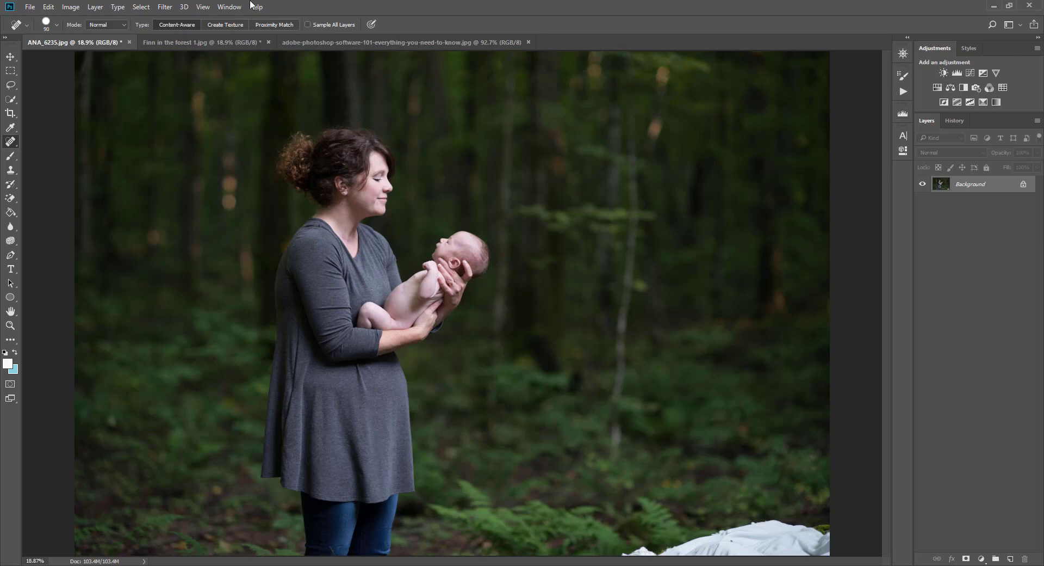
# Show the Actions panel from the Window menu, expanded beside the photo.
pyautogui.click(234, 6)
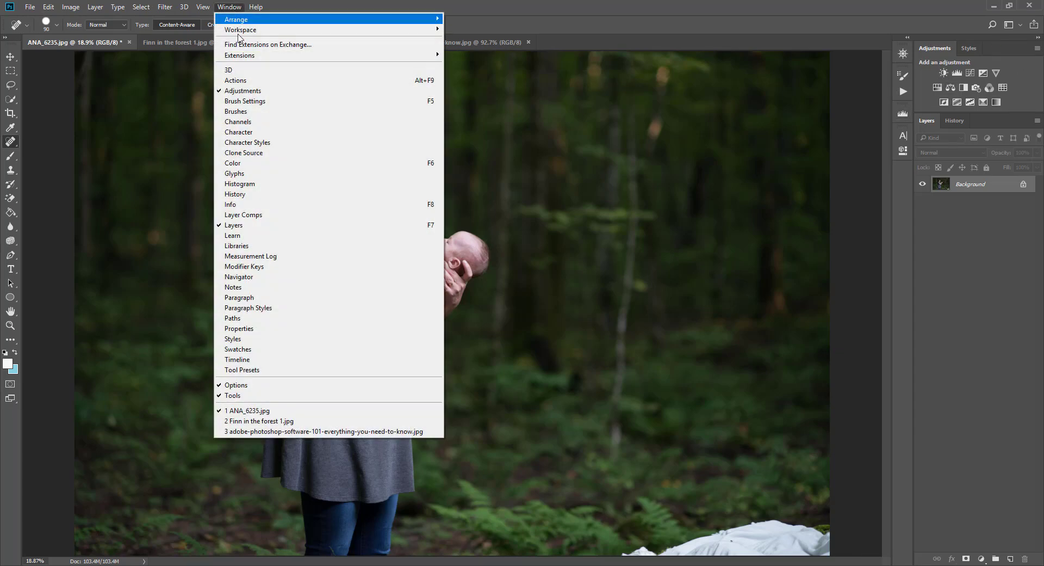
pyautogui.click(238, 80)
pyautogui.click(797, 51)
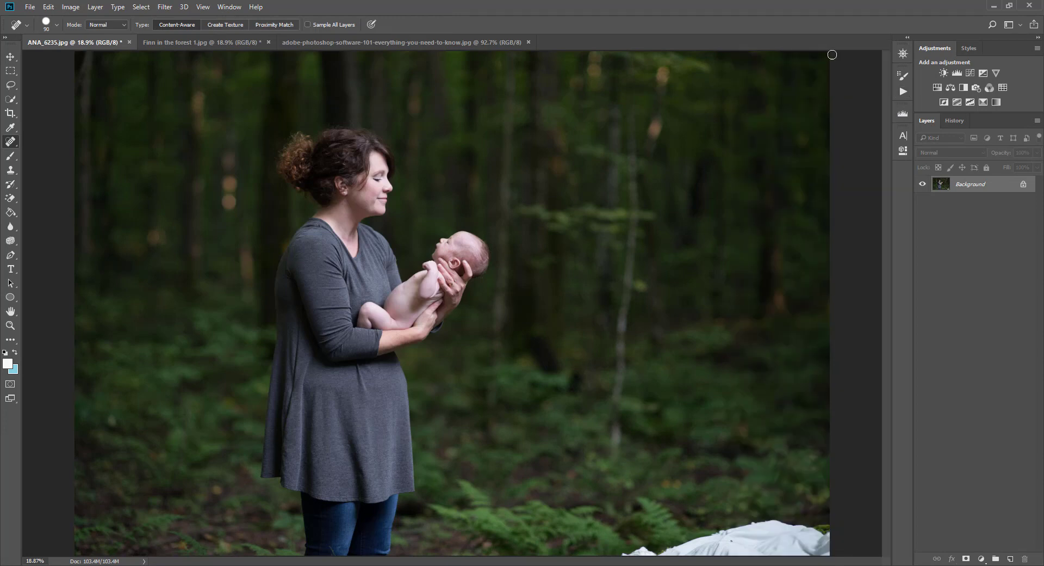
pyautogui.click(903, 90)
pyautogui.scroll(-2, 795, 238)
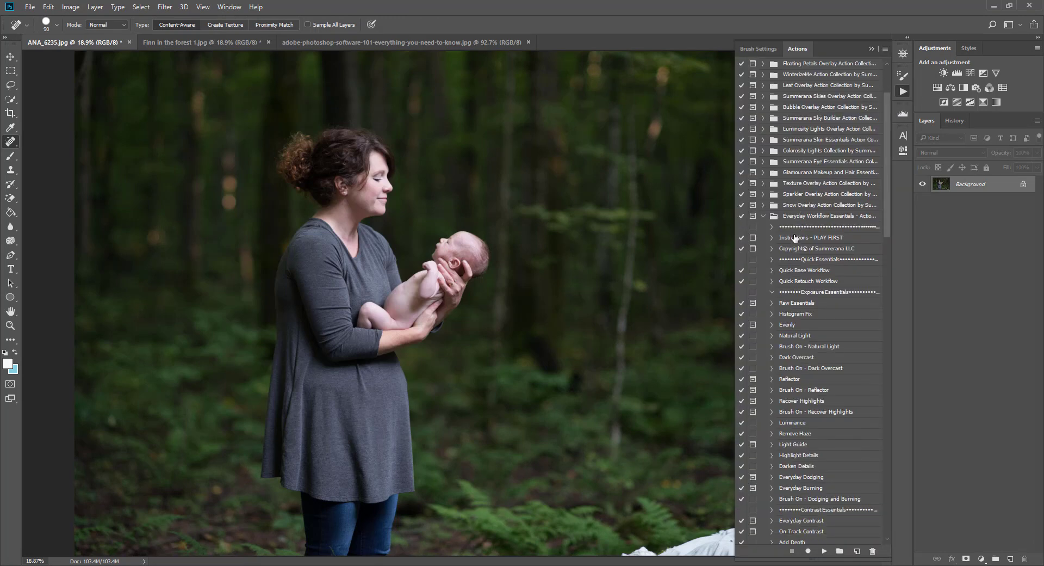
pyautogui.scroll(3, 791, 237)
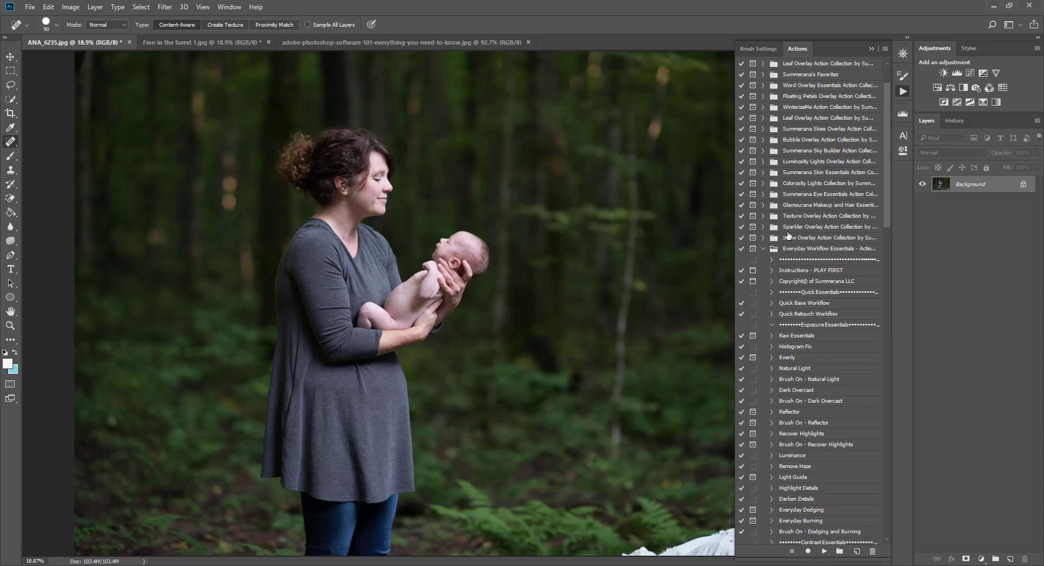
# Play the Quick Base Workflow action from the Everyday Workflow Essentials set.
pyautogui.click(787, 250)
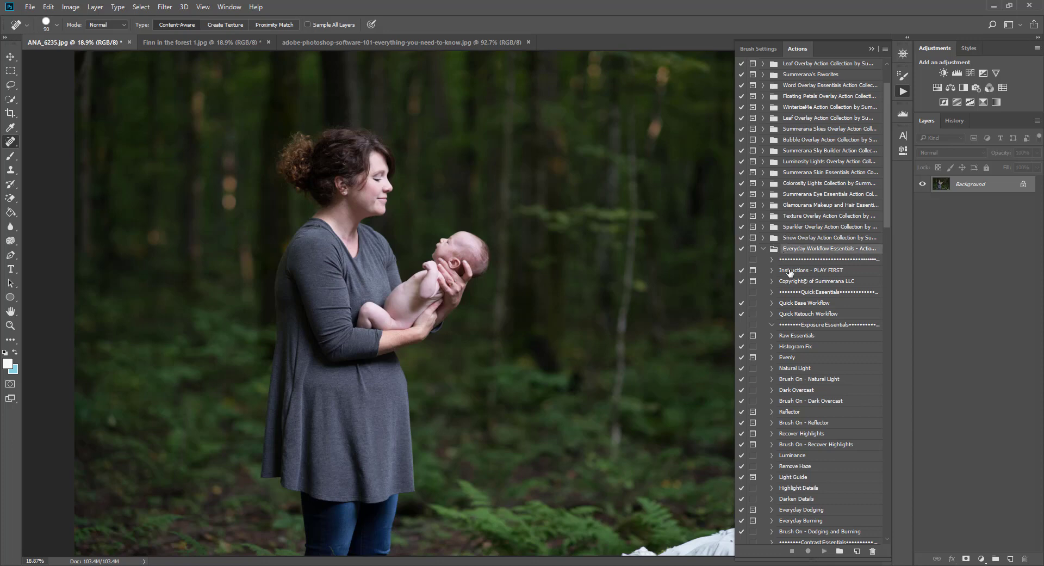
pyautogui.click(798, 305)
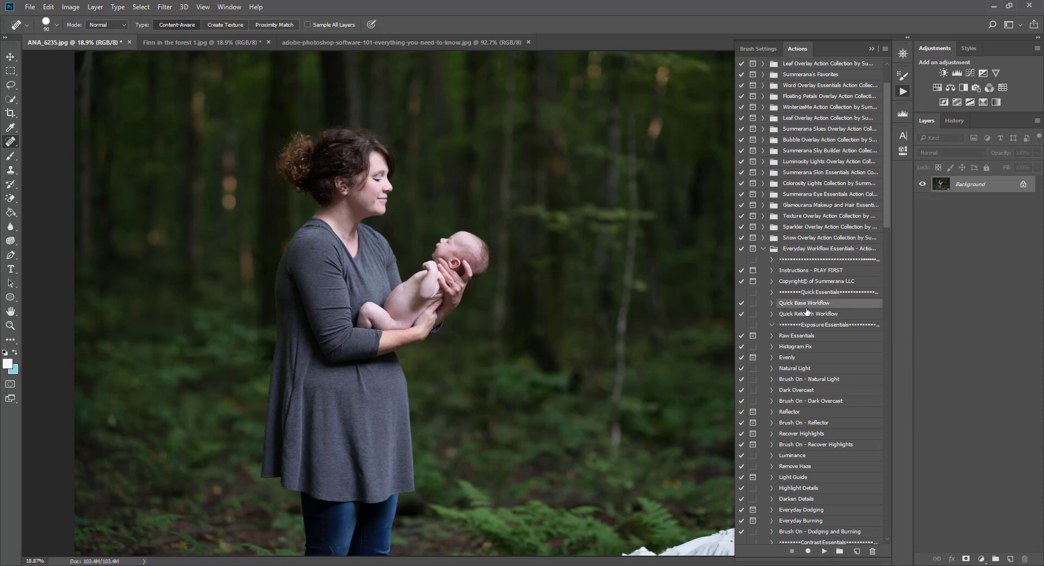
pyautogui.click(825, 551)
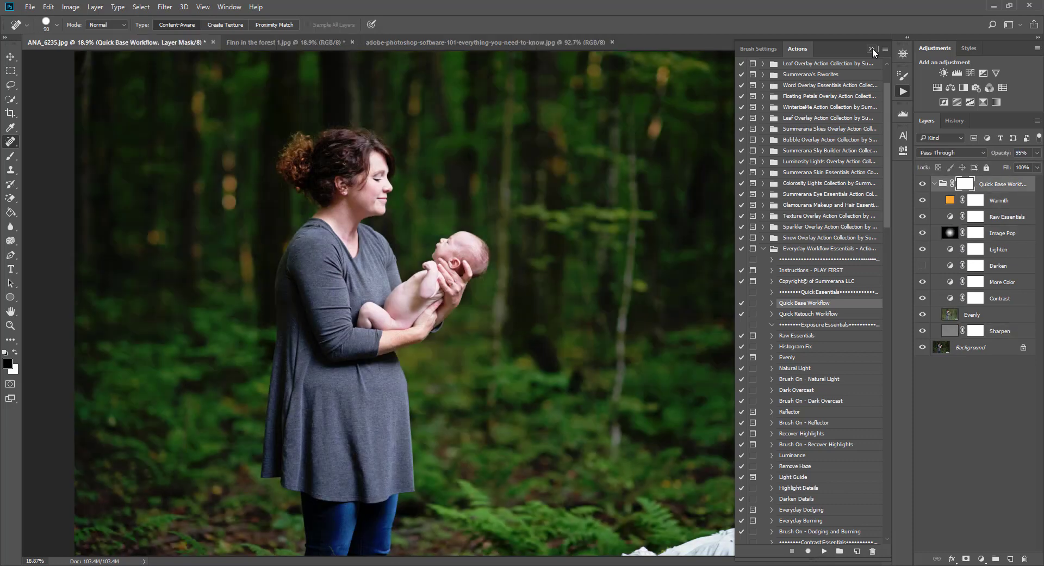
# Collapse the Actions panel and set the Quick Base Workflow group opacity to 62%.
pyautogui.click(872, 48)
pyautogui.click(1038, 167)
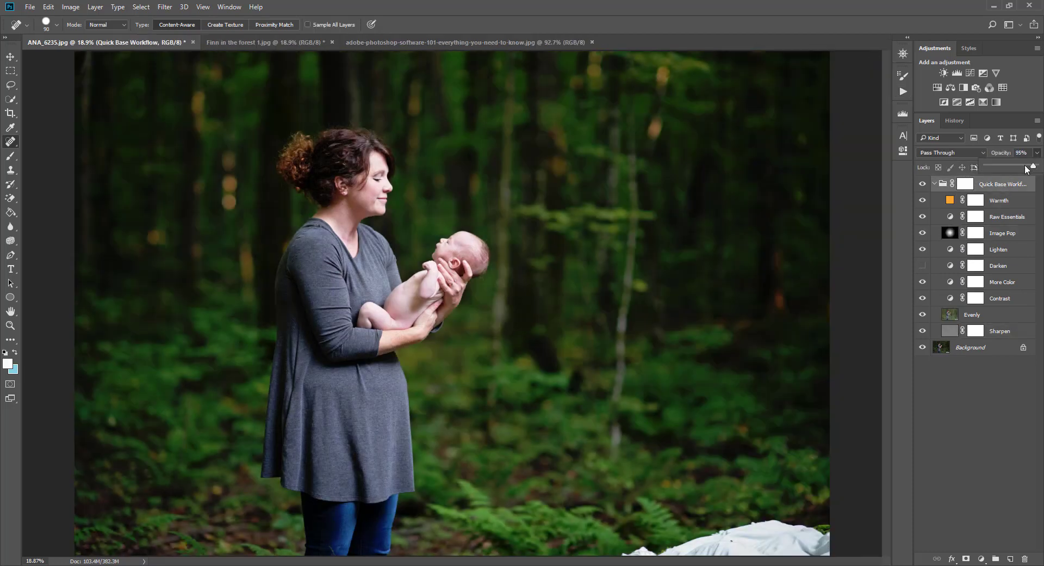
pyautogui.moveTo(987, 167); pyautogui.dragTo(1018, 171)
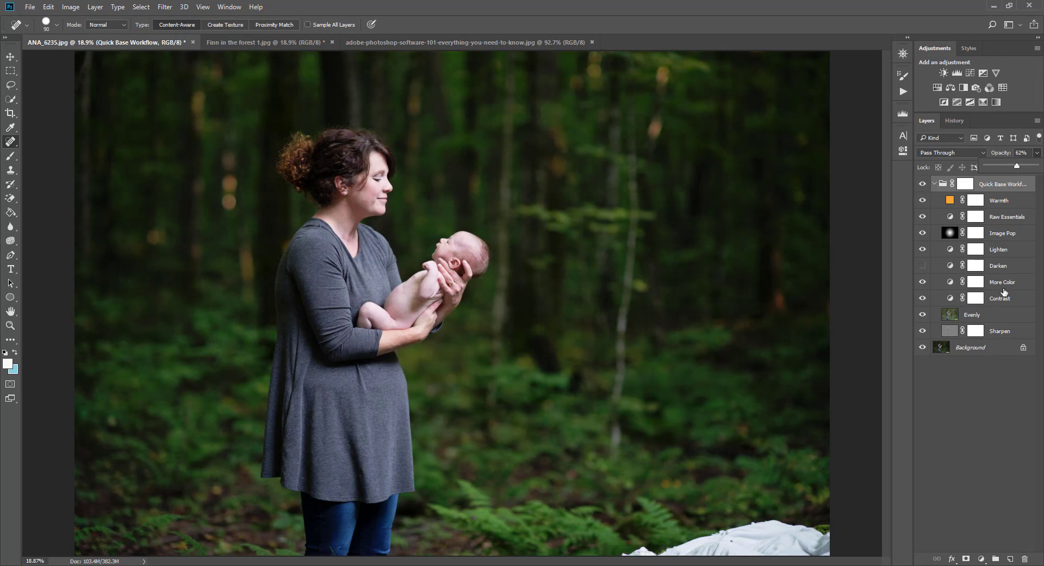
# Turn on the Darken layer and fine-tune its opacity.
pyautogui.click(1000, 251)
pyautogui.click(999, 266)
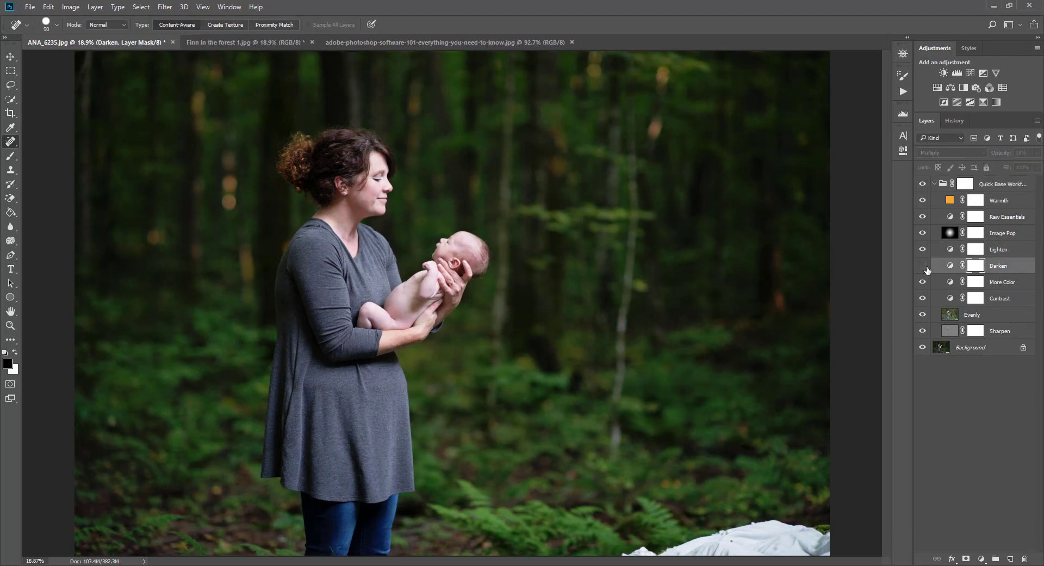
pyautogui.click(1038, 153)
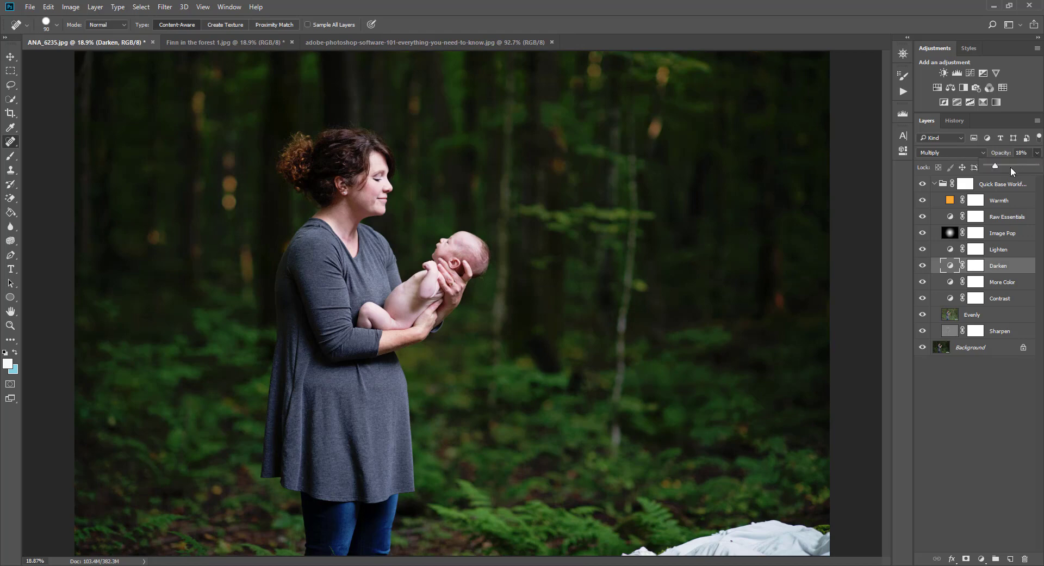
pyautogui.moveTo(996, 165); pyautogui.dragTo(993, 169)
# Review the Image Pop, Darken mask and Evenly layers, then show the Finn image.
pyautogui.click(1002, 234)
pyautogui.click(1006, 216)
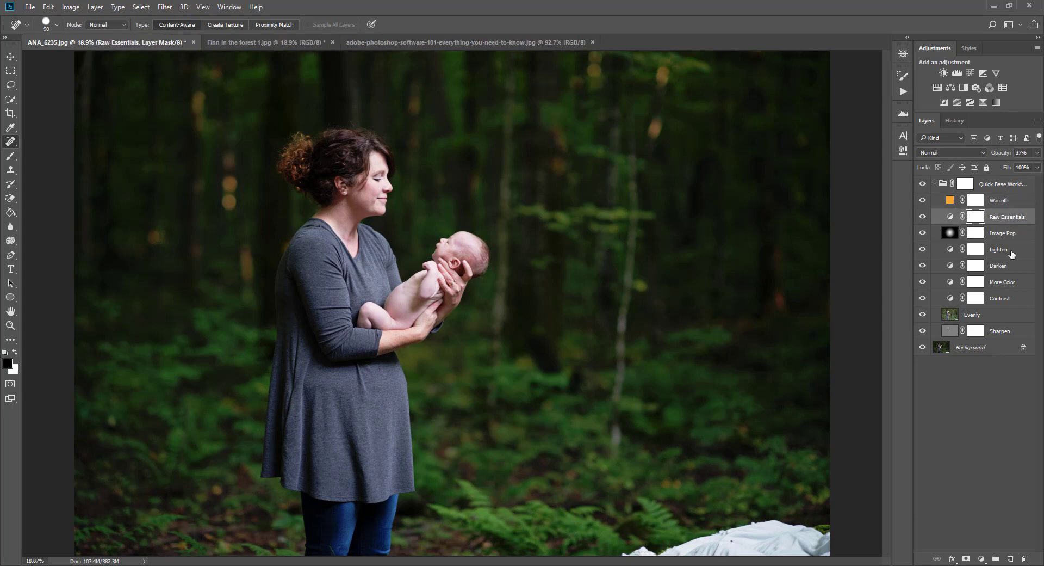
pyautogui.click(1012, 266)
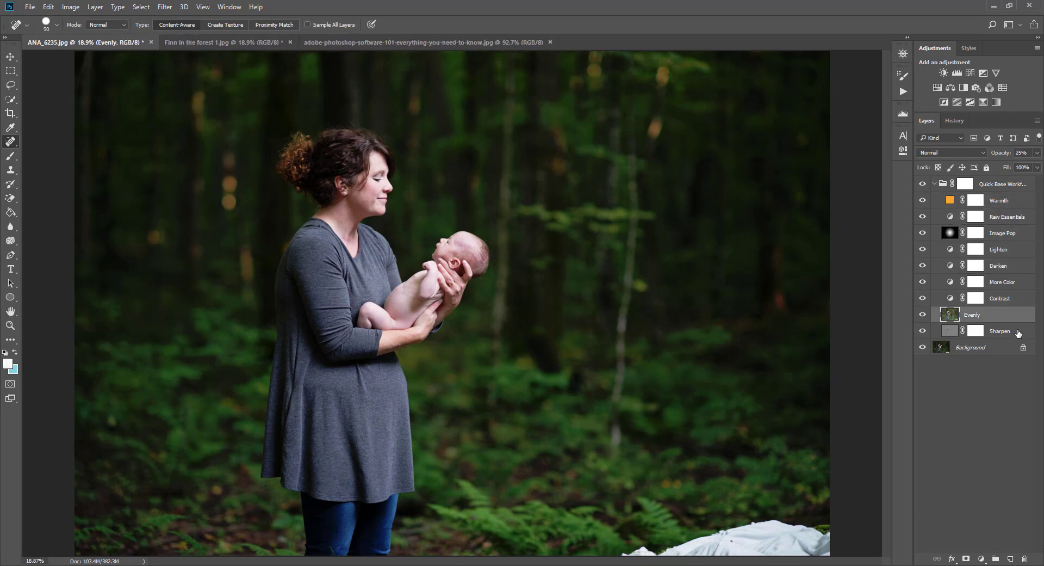
pyautogui.click(1006, 185)
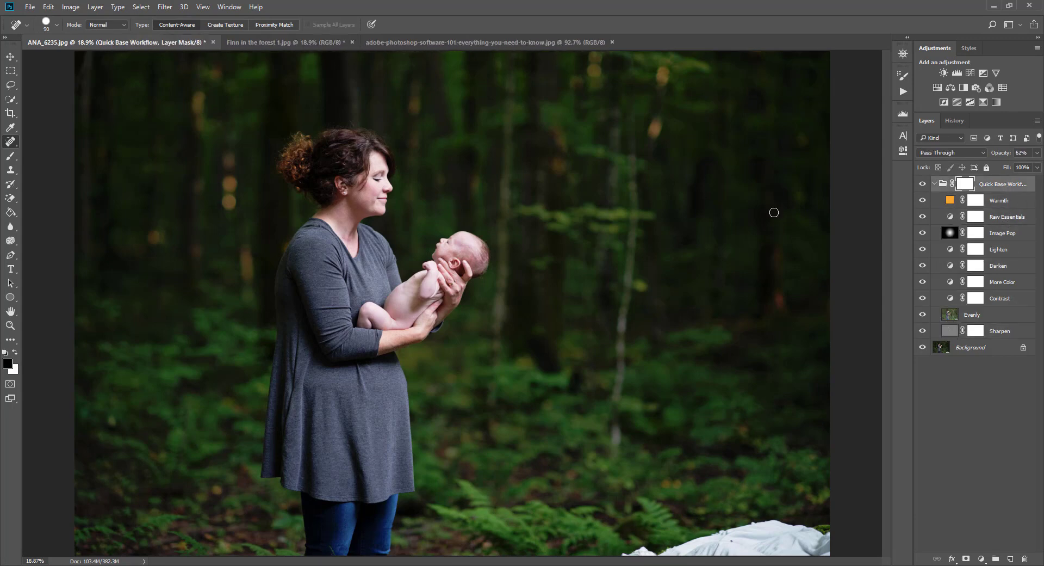
pyautogui.click(9, 57)
pyautogui.click(321, 40)
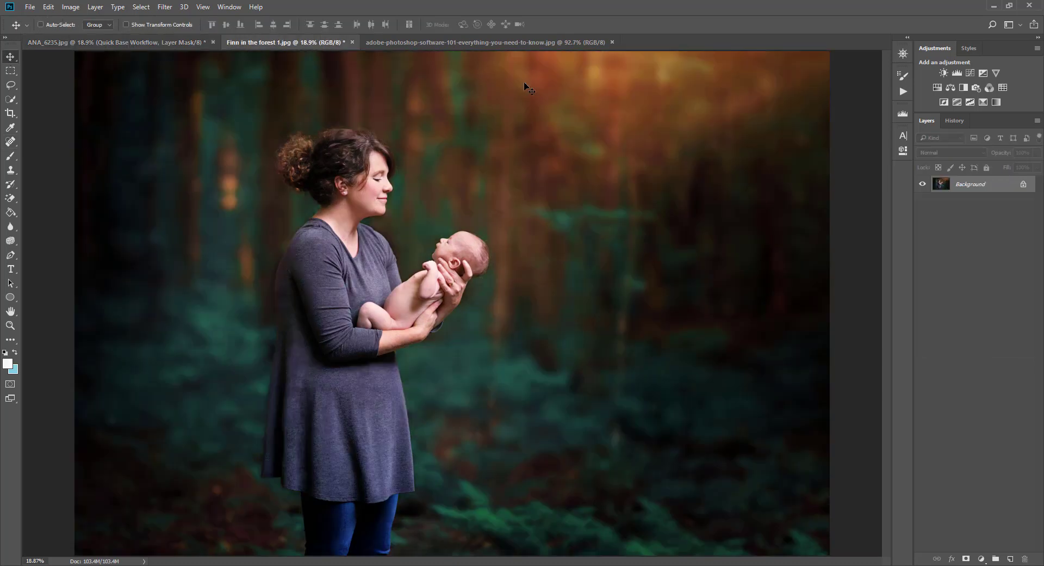
# In Chrome, open adobe.com's Photographers special offer showing the Creative Cloud Photography plan.
pyautogui.click(455, 534)
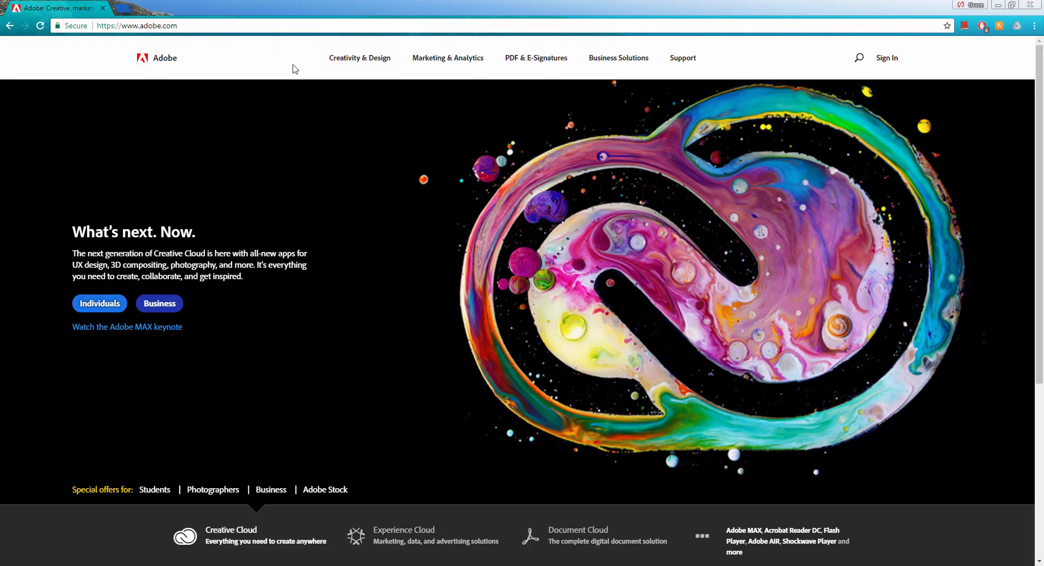
pyautogui.scroll(-5, 511, 220)
pyautogui.scroll(5, 514, 234)
pyautogui.click(209, 490)
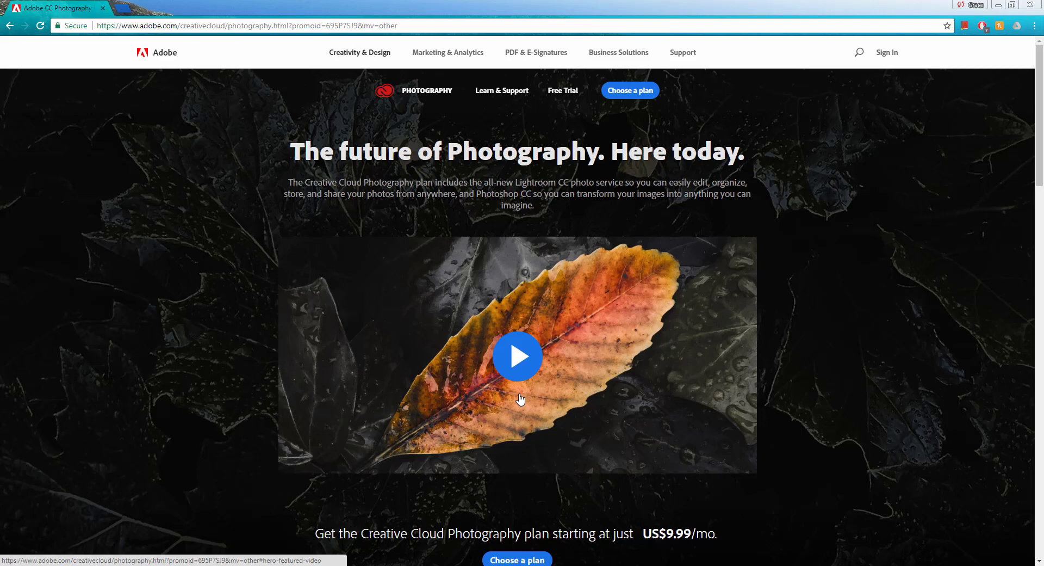
pyautogui.scroll(-2, 533, 326)
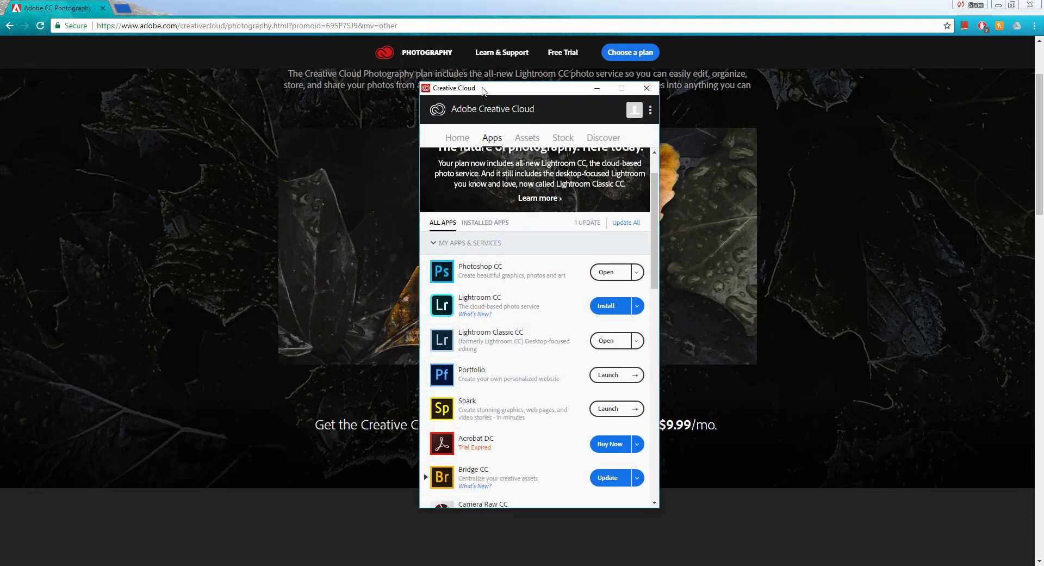
# Move the Creative Cloud apps window aside and minimise it.
pyautogui.moveTo(490, 95); pyautogui.dragTo(493, 92)
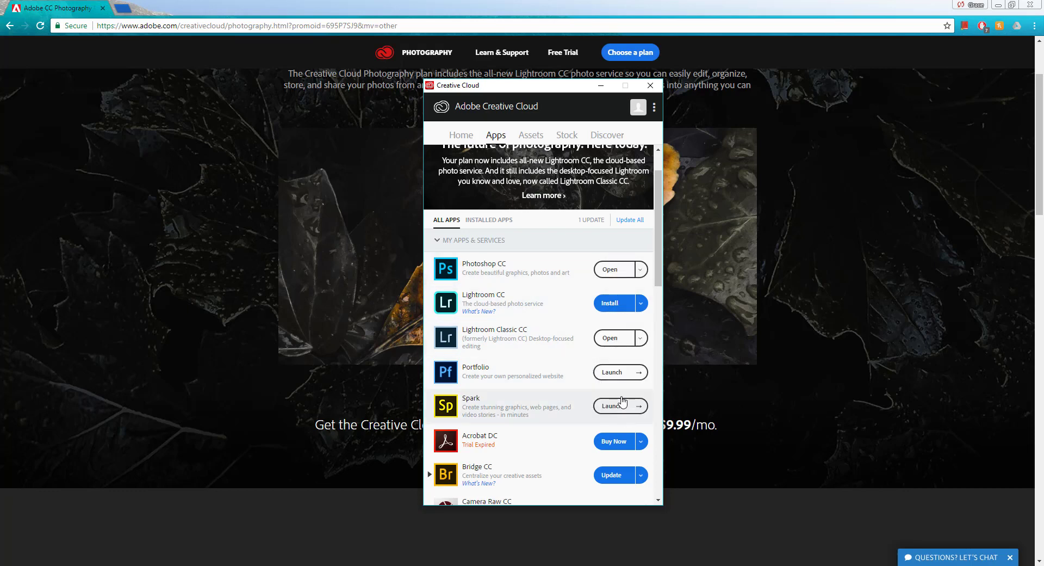
pyautogui.click(601, 87)
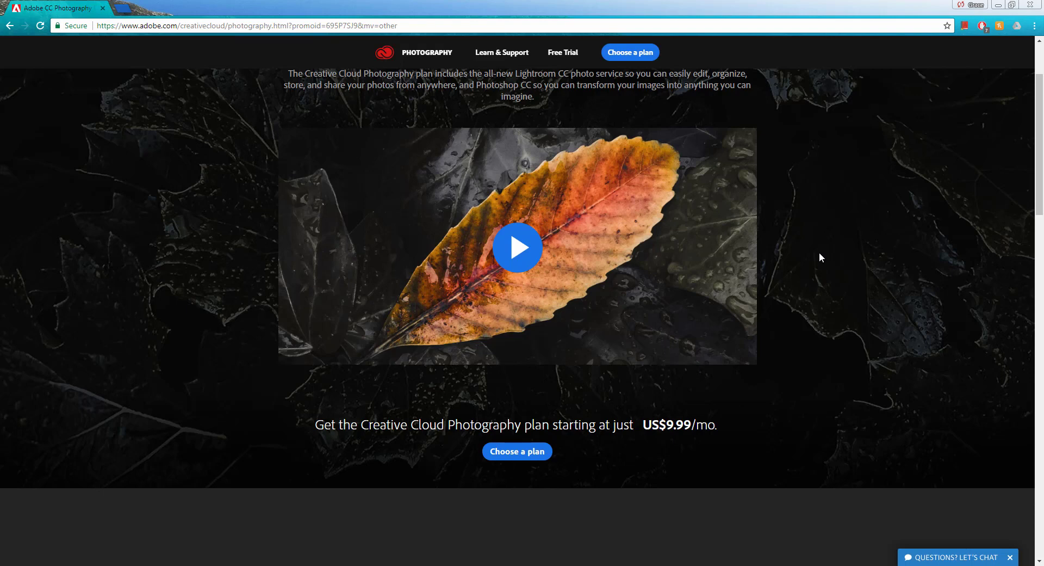
pyautogui.scroll(2, 637, 198)
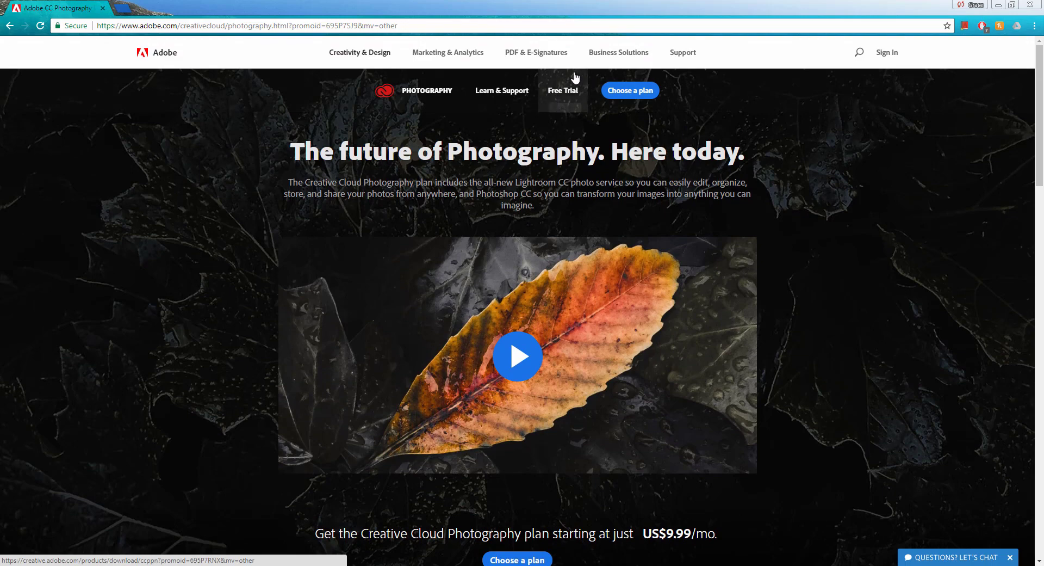
pyautogui.click(567, 92)
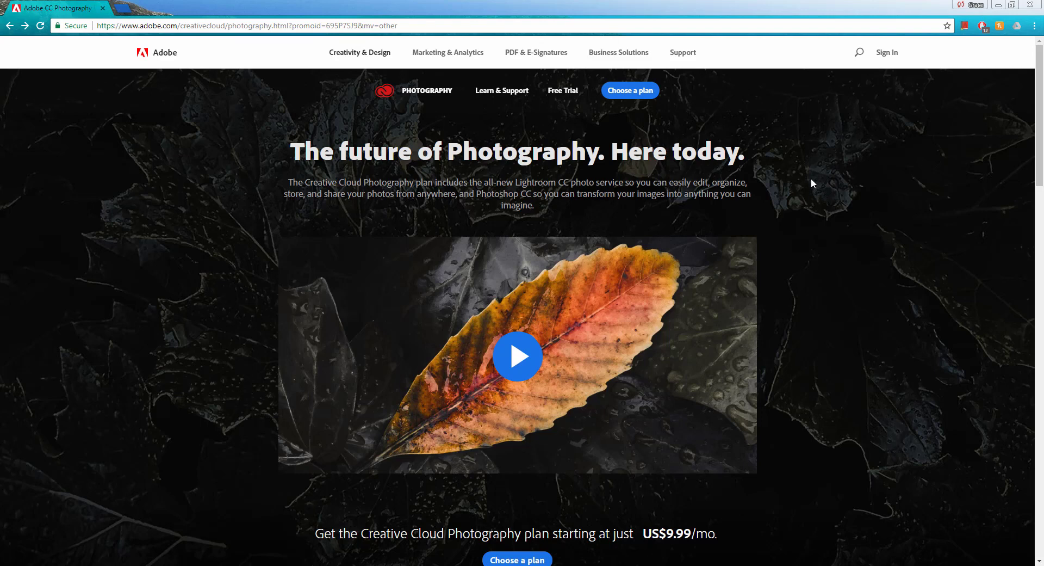
# Search adobe.com for 'photoshop elements' and browse the Photoshop Elements product page's upgrade prices.
pyautogui.click(859, 54)
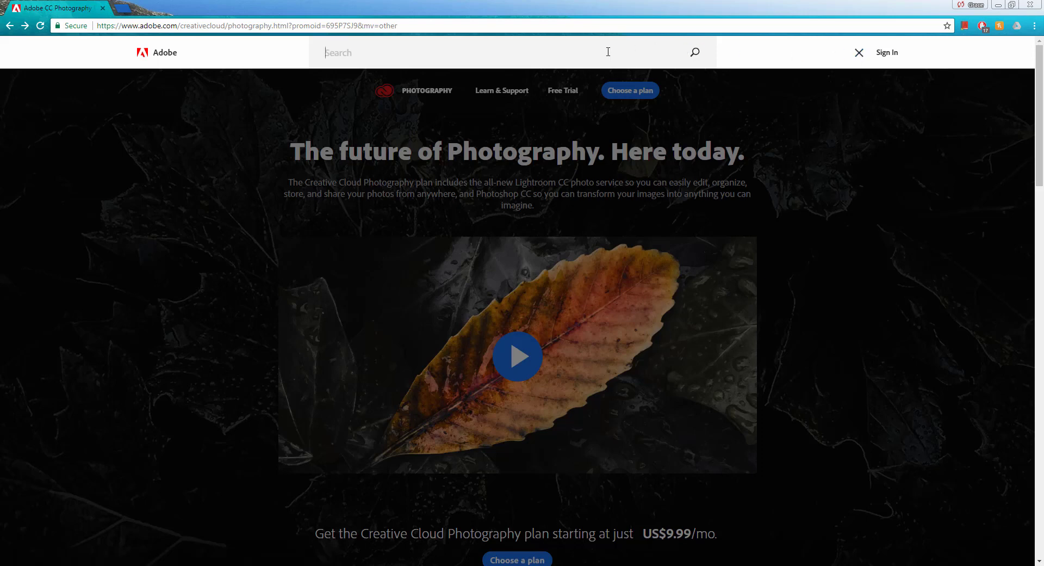
pyautogui.write('photoshop ')
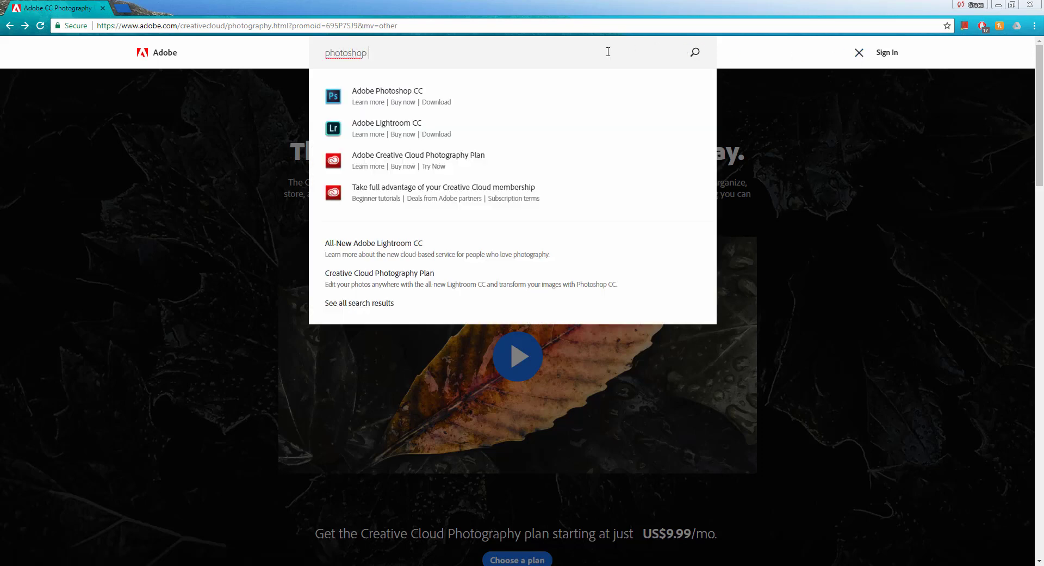
pyautogui.write('elements')
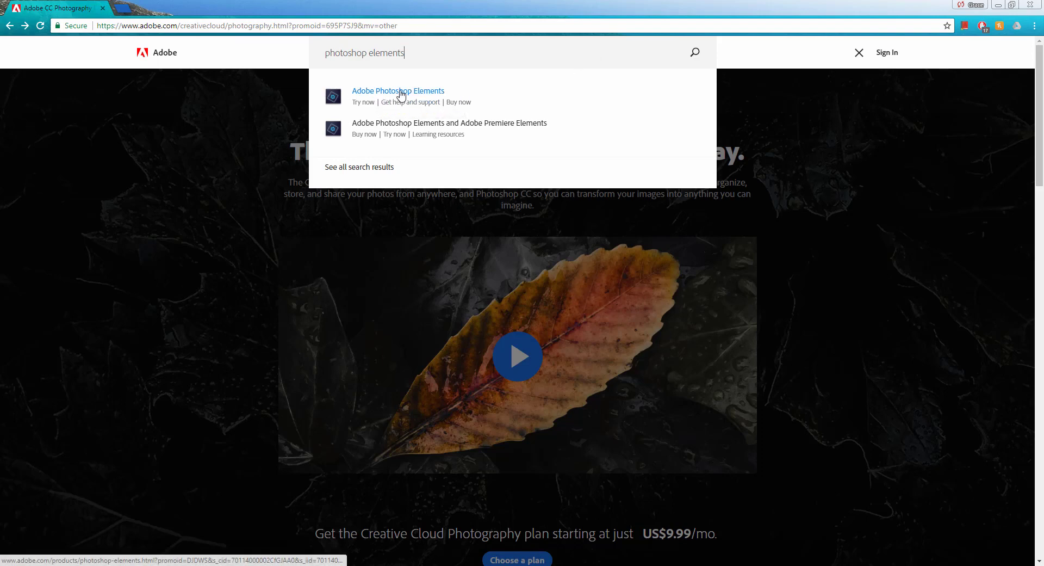
pyautogui.click(371, 92)
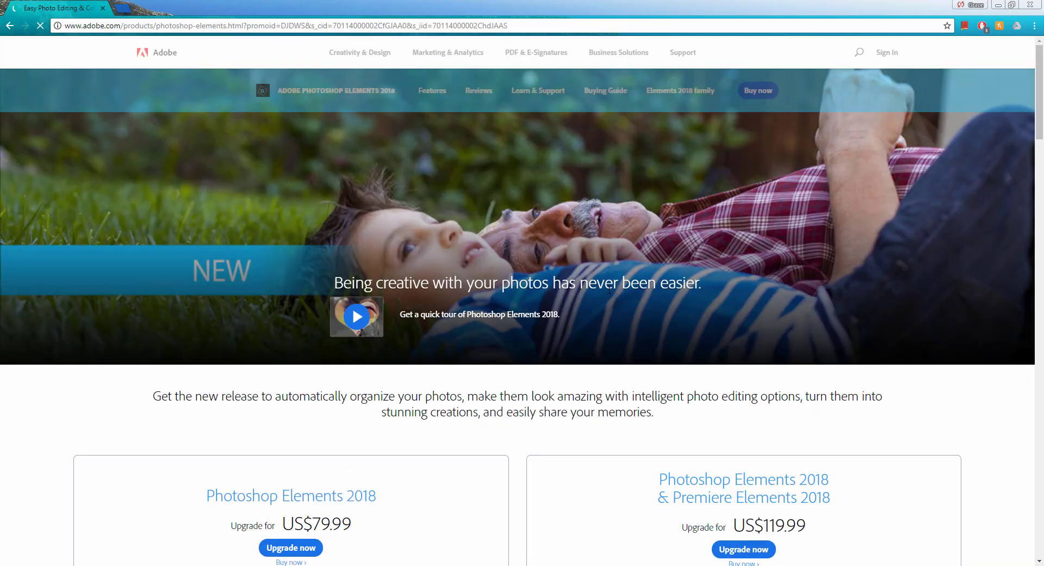
pyautogui.scroll(-2, 610, 289)
pyautogui.scroll(-2, 609, 289)
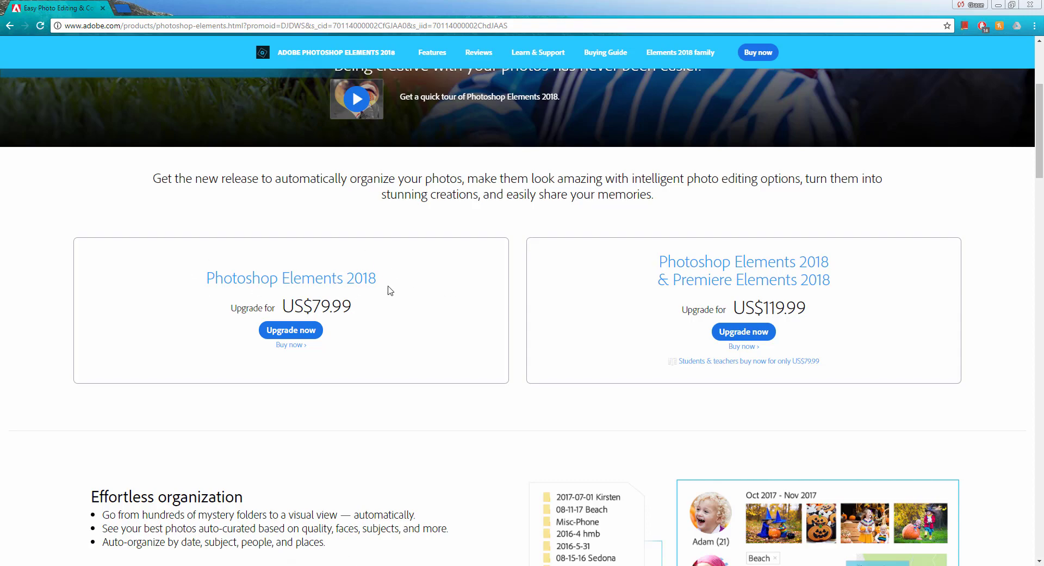
pyautogui.scroll(4, 403, 409)
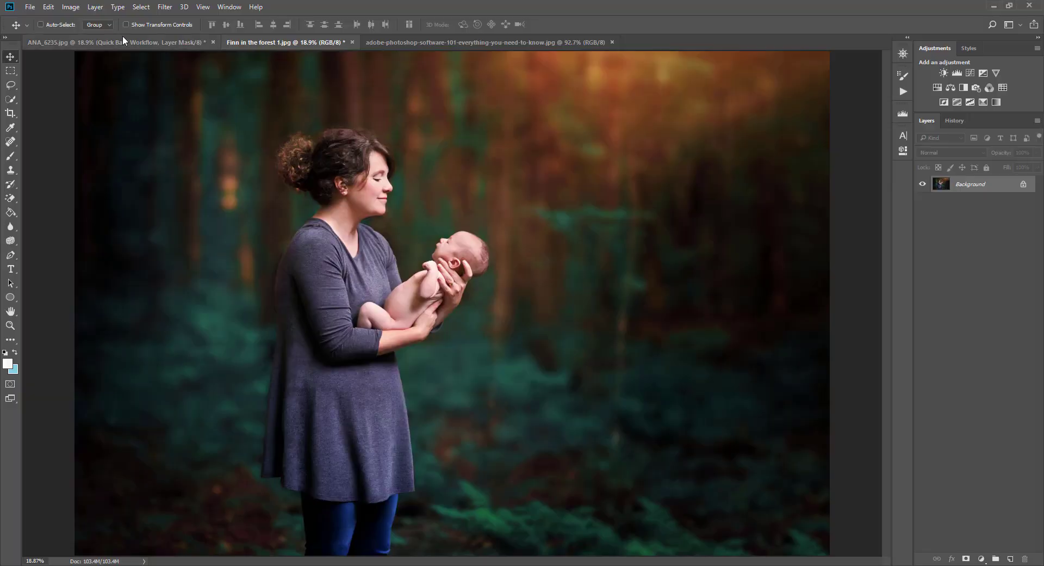
pyautogui.click(122, 42)
pyautogui.click(228, 42)
pyautogui.click(171, 42)
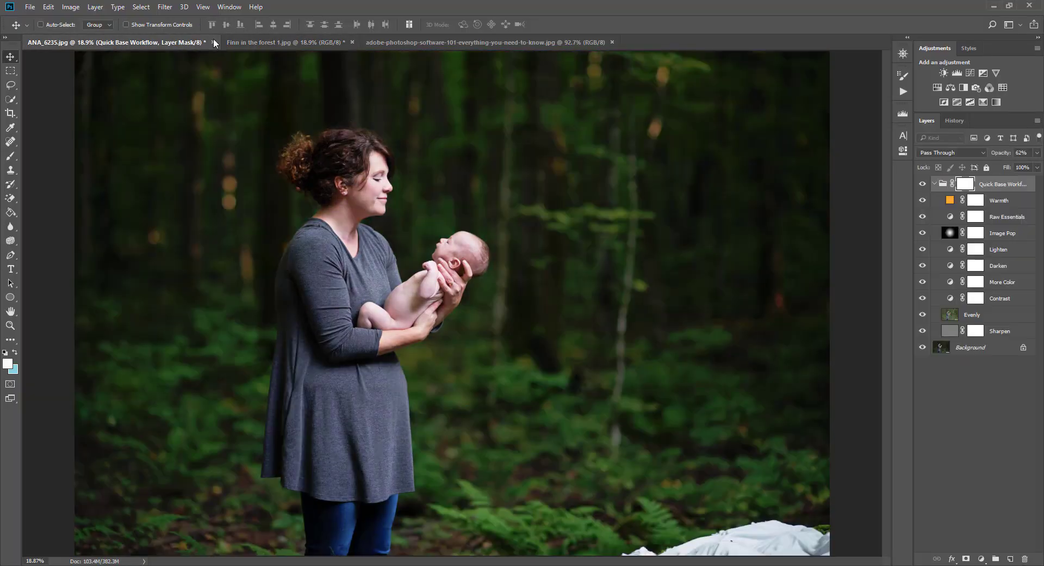
pyautogui.click(266, 43)
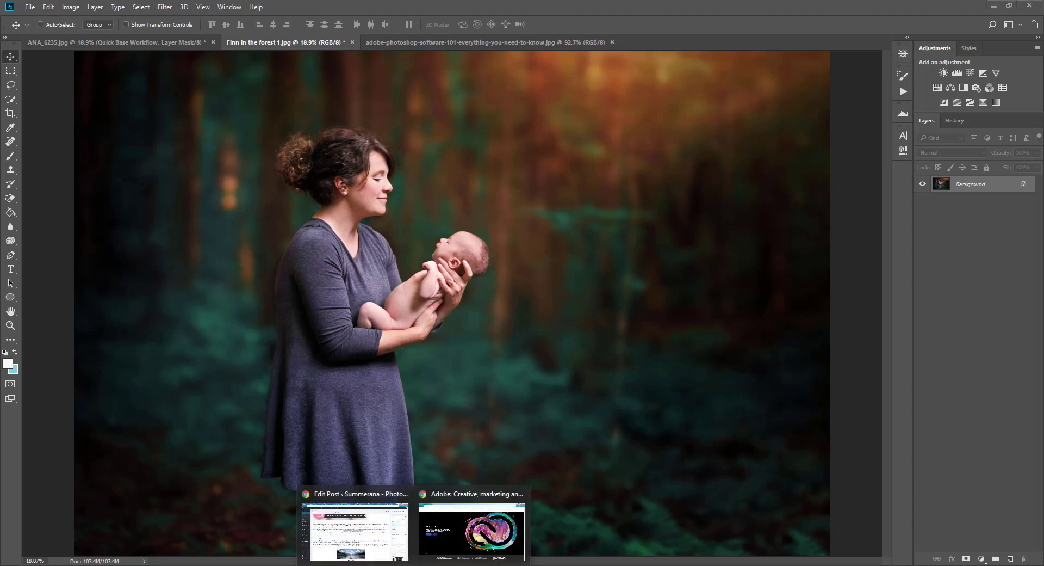
# In Chrome, go to the Summerana blog at summerana.com/blog.
pyautogui.click(472, 530)
pyautogui.click(176, 26)
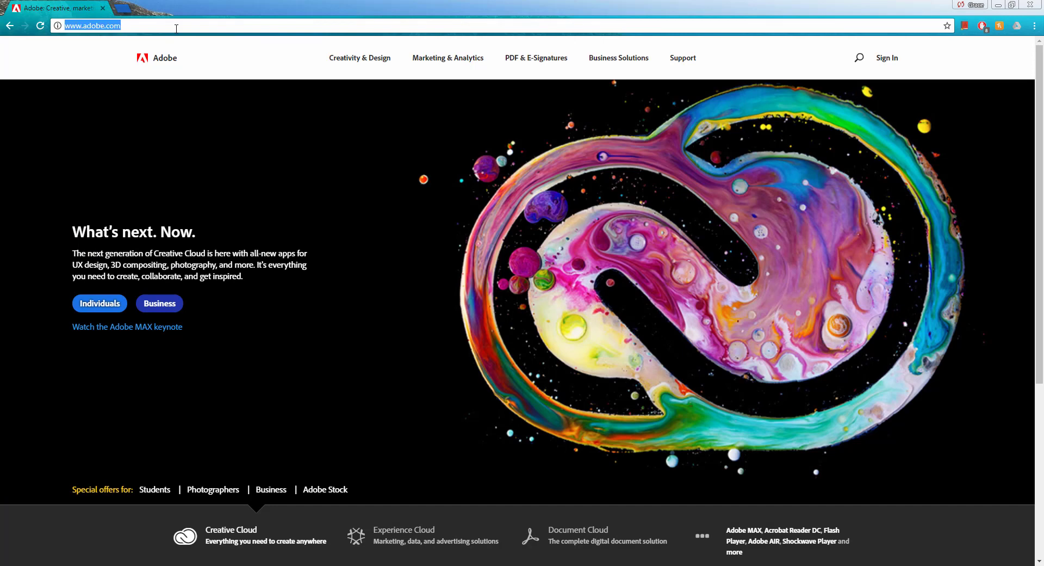
pyautogui.write('summeran')
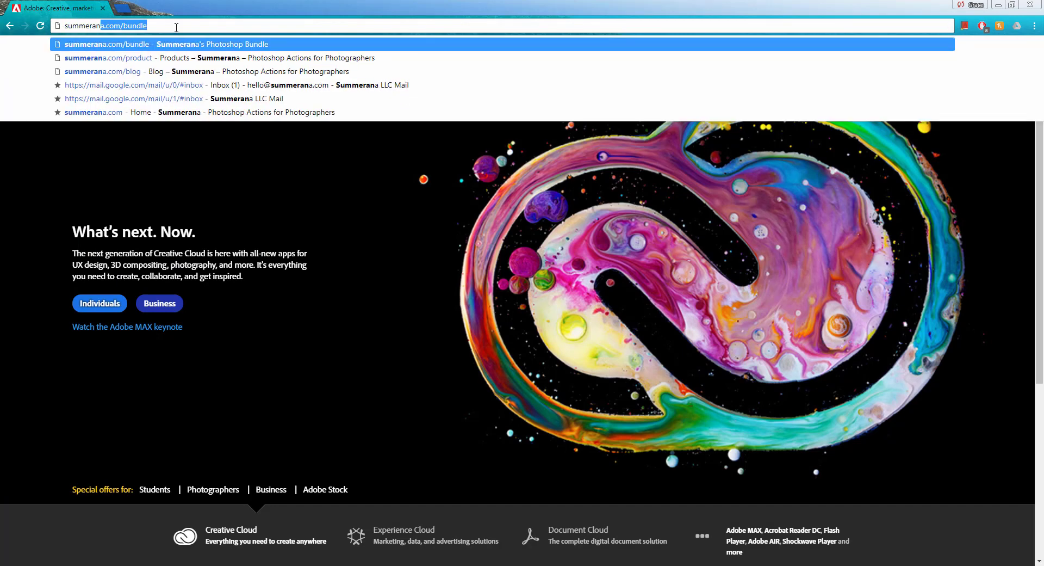
pyautogui.write('a')
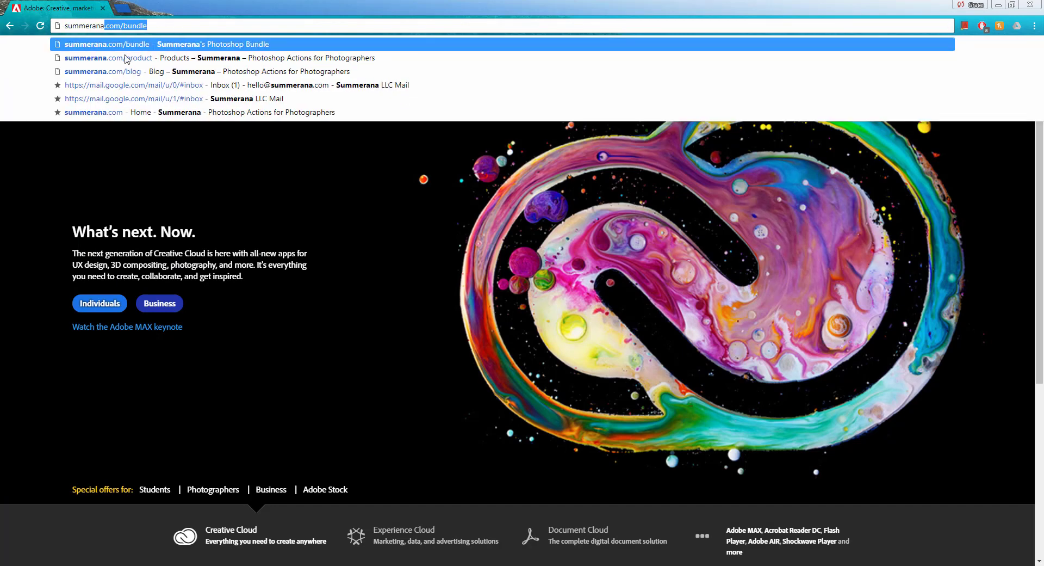
pyautogui.click(91, 71)
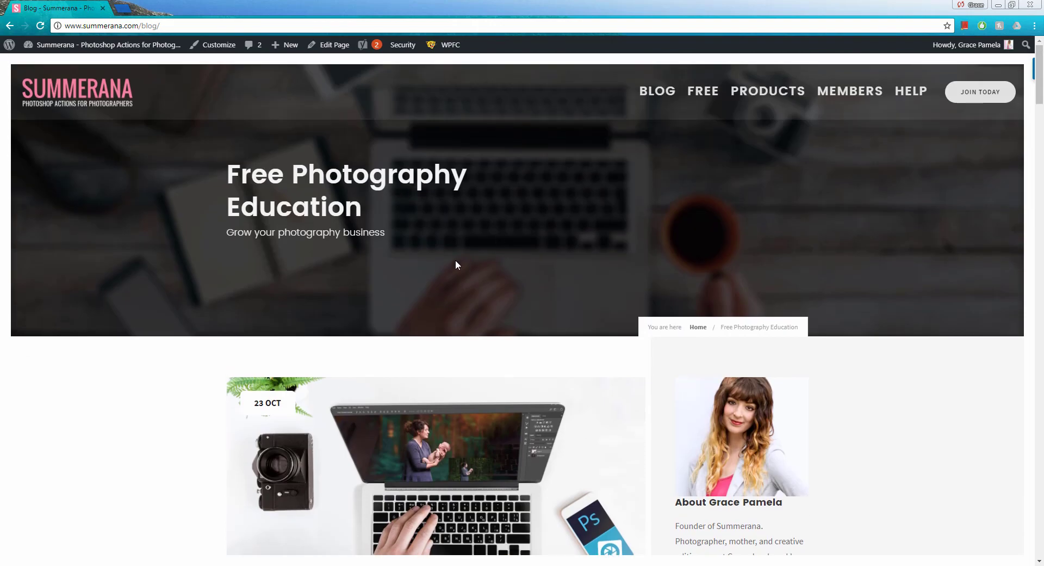
pyautogui.scroll(-8, 595, 302)
pyautogui.scroll(2, 729, 362)
# Filter the blog to the Editing Education category and scroll through its tutorial posts.
pyautogui.click(726, 365)
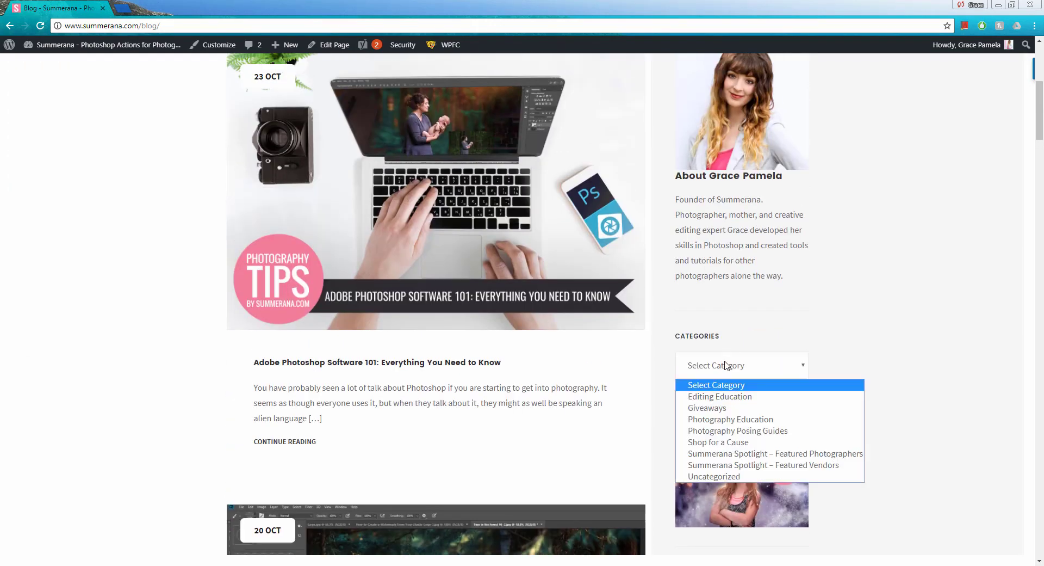
pyautogui.click(695, 398)
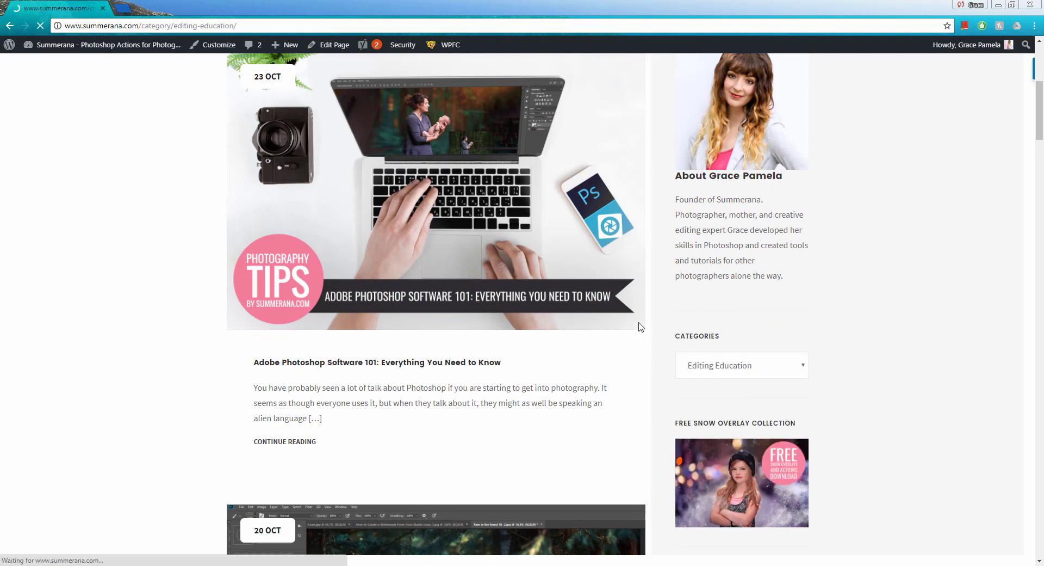
pyautogui.scroll(-4, 646, 345)
pyautogui.scroll(-6, 574, 312)
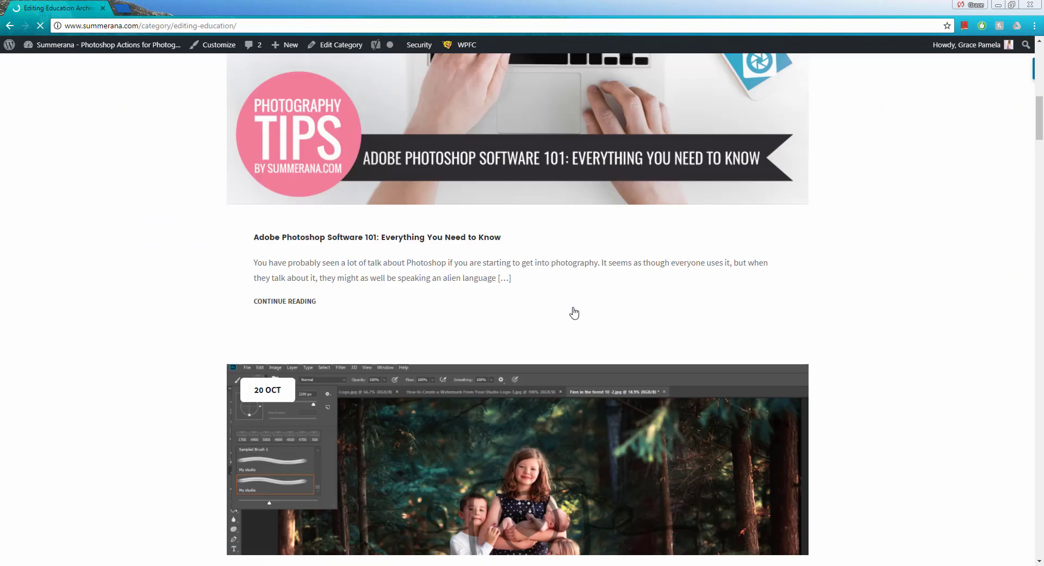
pyautogui.scroll(-7, 574, 313)
pyautogui.scroll(-3, 573, 315)
pyautogui.scroll(-5, 573, 318)
pyautogui.scroll(-2, 574, 324)
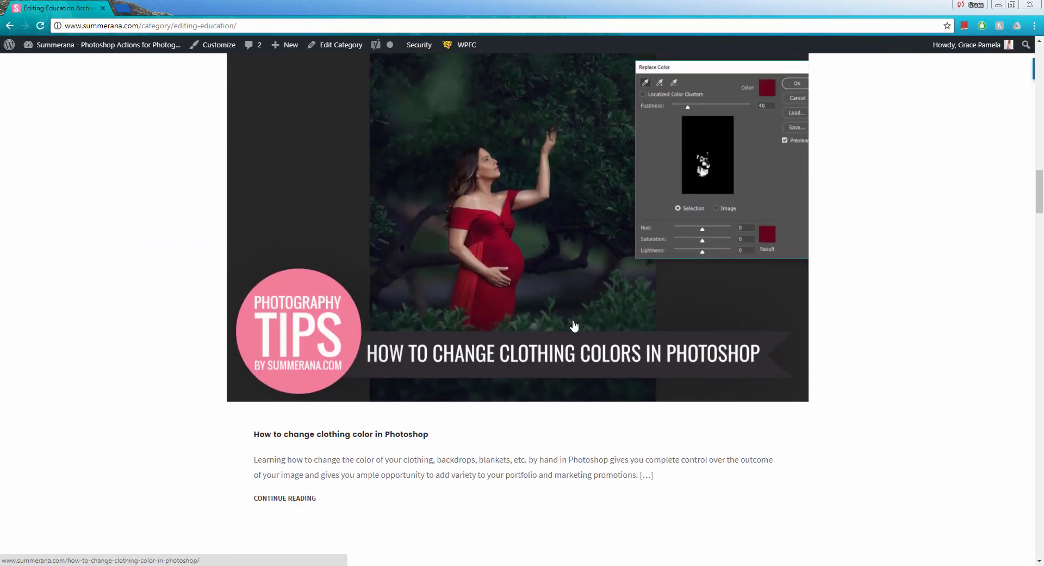
pyautogui.scroll(-8, 601, 351)
pyautogui.scroll(-7, 617, 366)
pyautogui.scroll(-6, 618, 365)
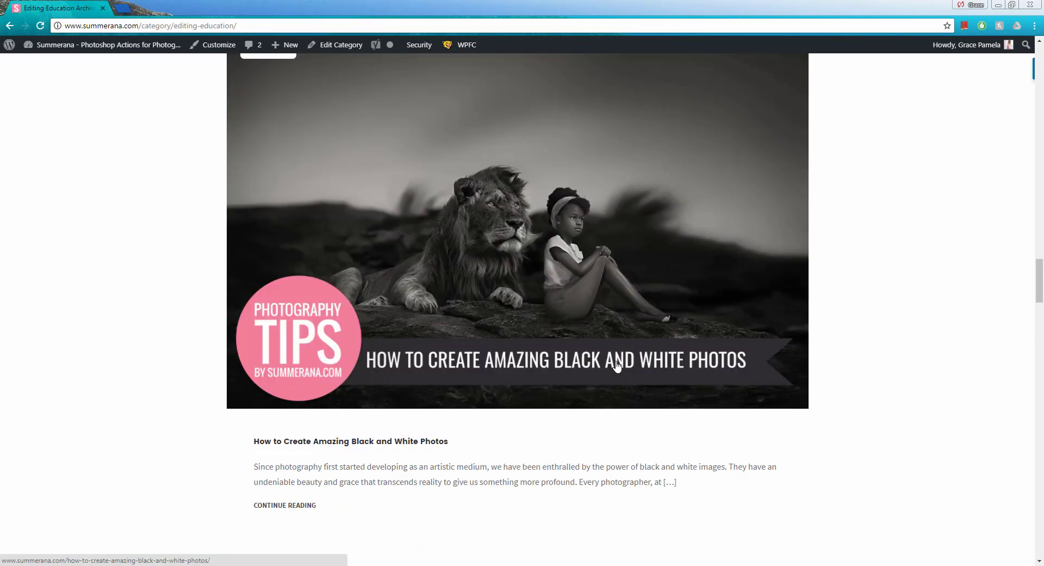
pyautogui.scroll(-6, 617, 366)
pyautogui.scroll(-11, 617, 366)
pyautogui.scroll(-5, 615, 370)
pyautogui.scroll(-5, 613, 372)
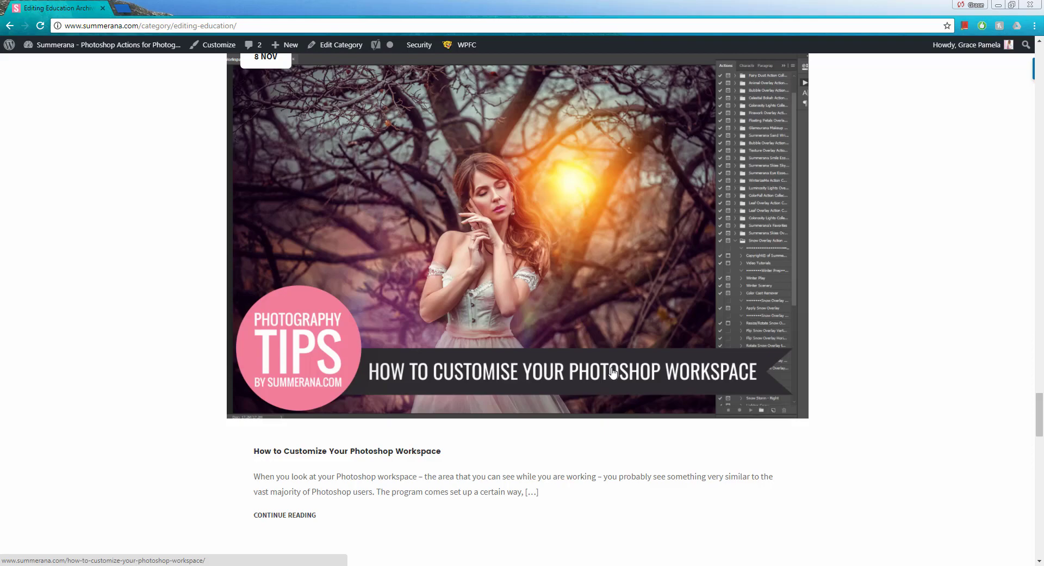
pyautogui.scroll(20, 609, 378)
pyautogui.scroll(20, 601, 386)
pyautogui.scroll(15, 590, 381)
pyautogui.scroll(15, 571, 376)
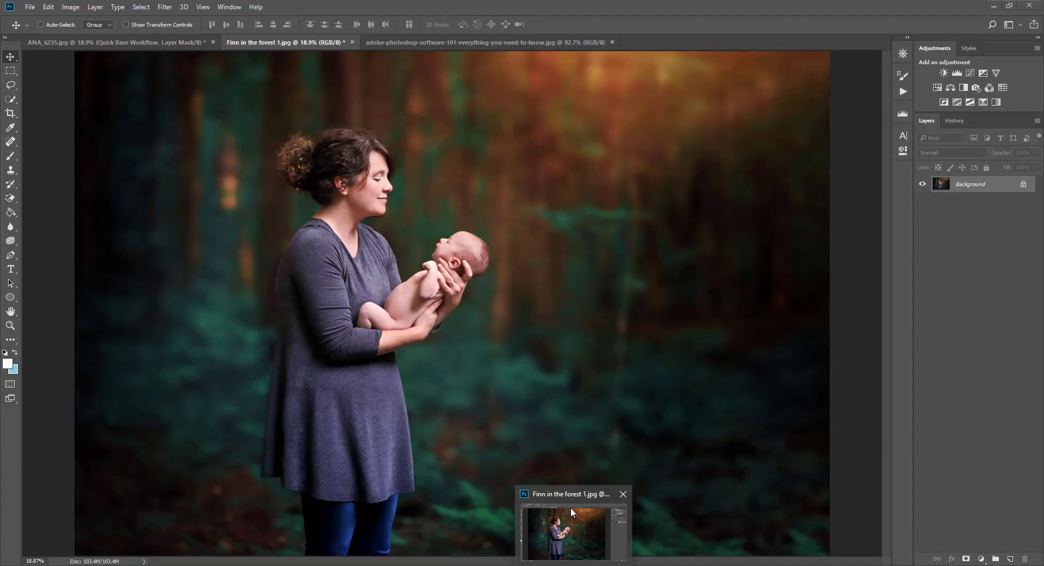
# Return to Photoshop showing the colour-graded Finn in the forest photo.
pyautogui.click(569, 512)
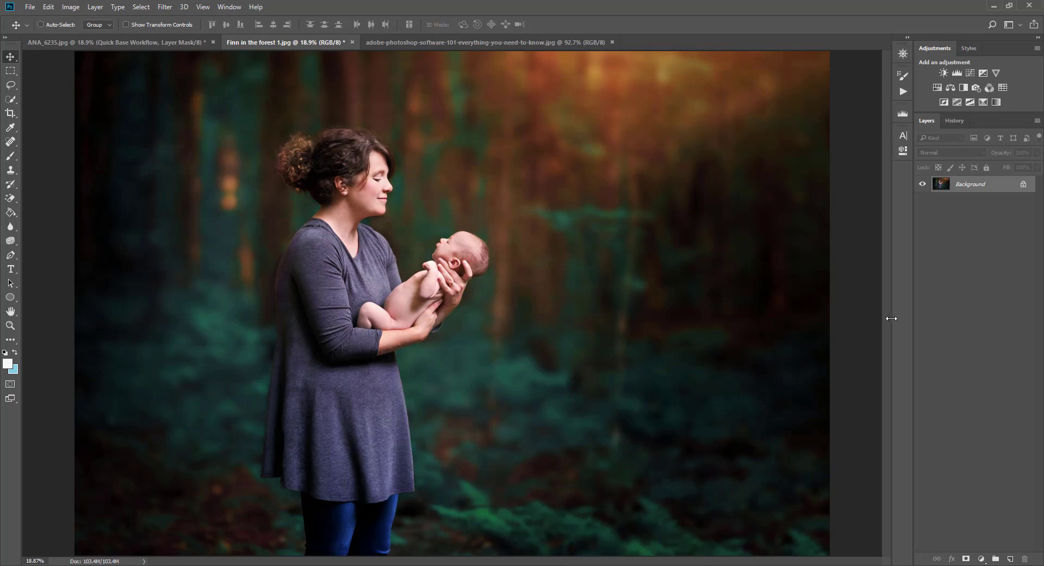